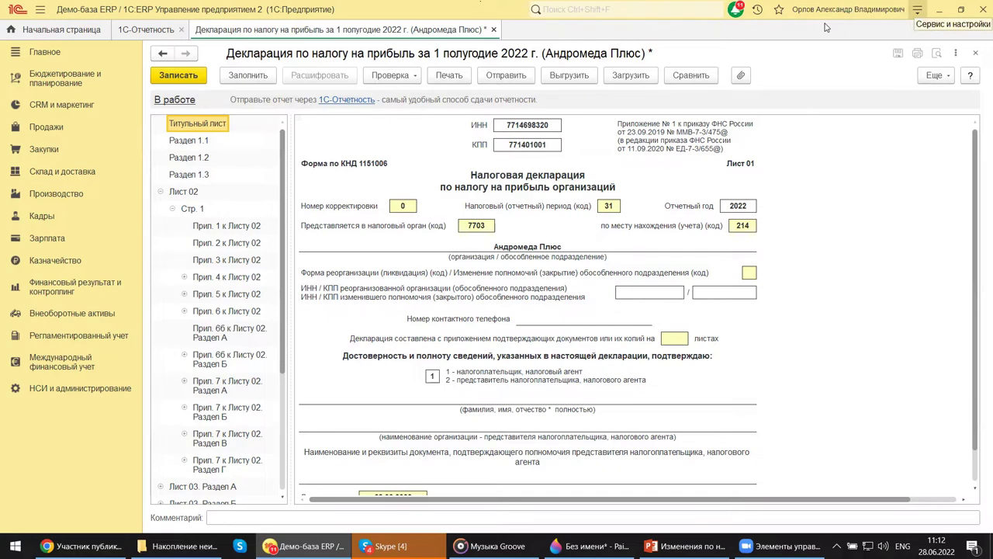
- View the program's version and configuration information, then close it
click(917, 9)
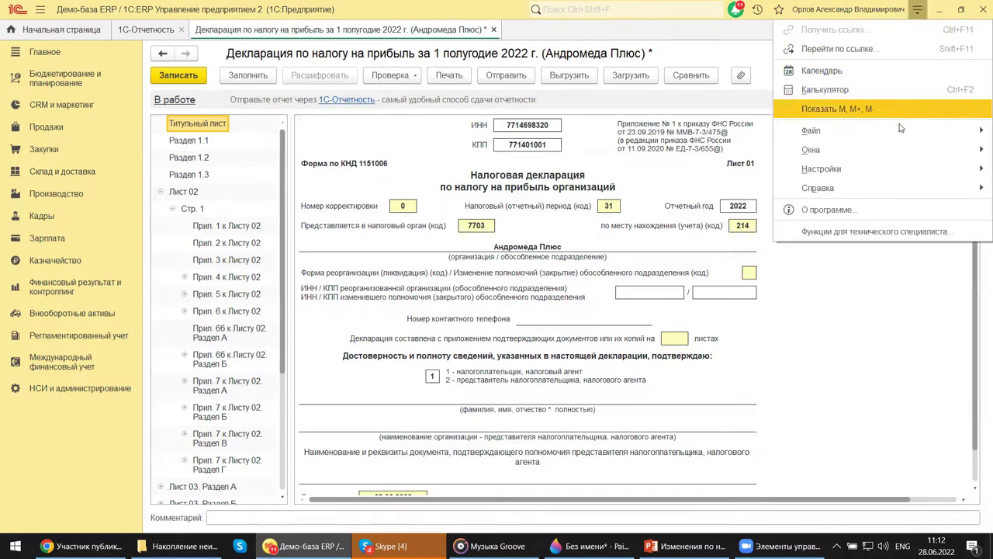
mouse_move(893, 168)
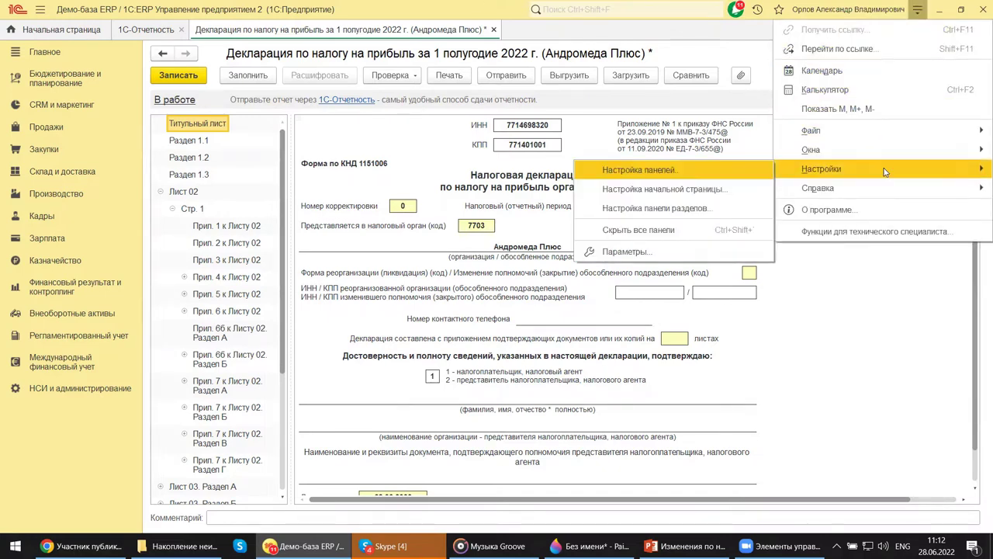
click(868, 216)
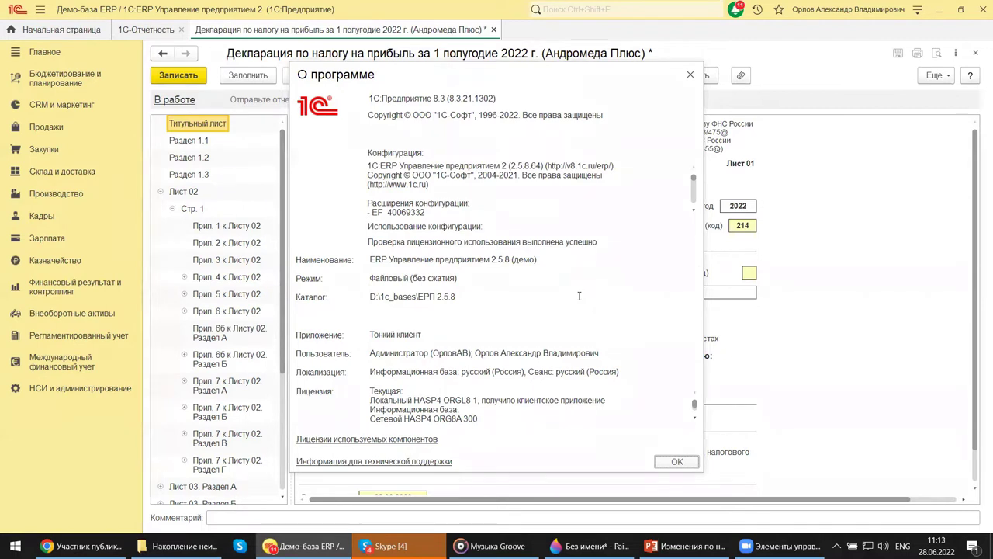
click(691, 75)
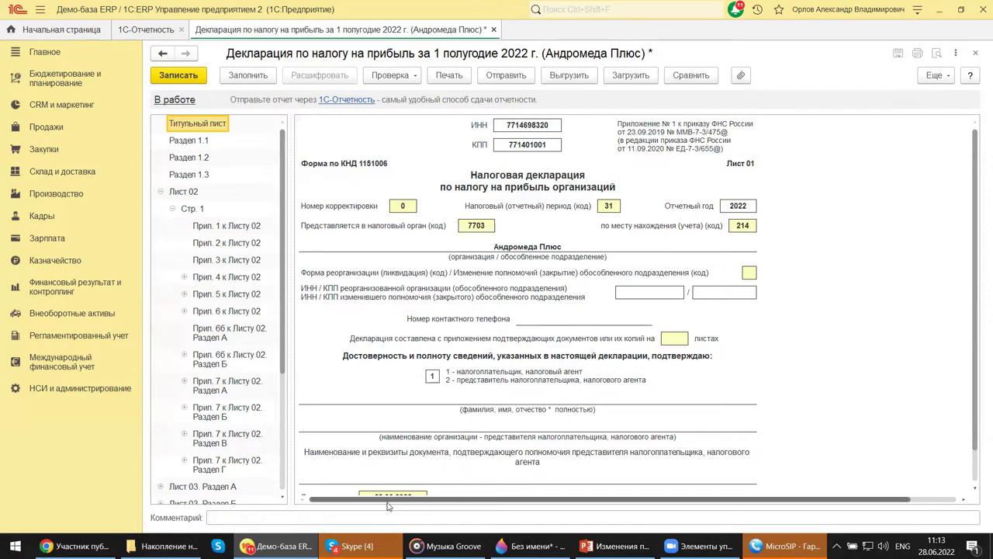
- Open the regulated reports list and look up Декларация по налогу на прибыль among the tax report types, then view the favourite types
click(36, 342)
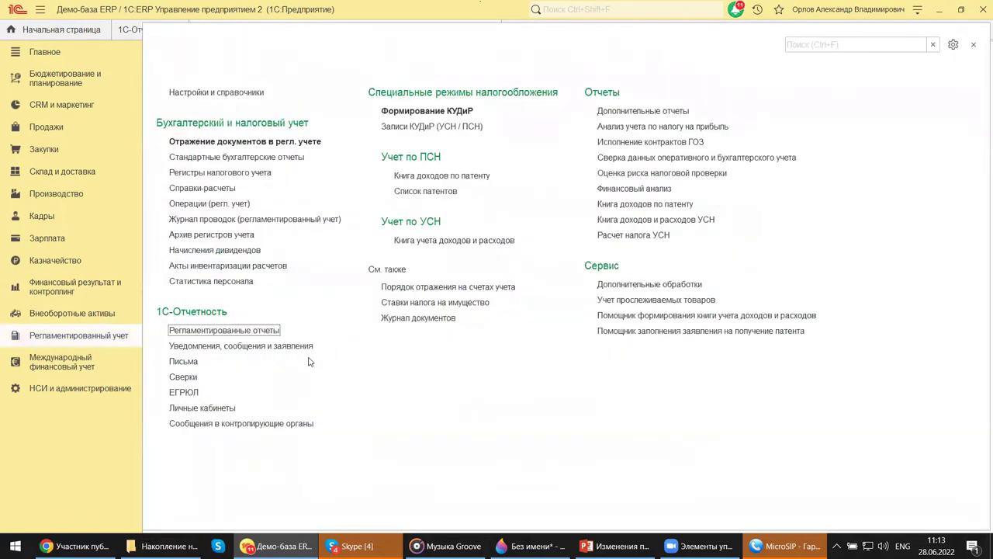
click(239, 332)
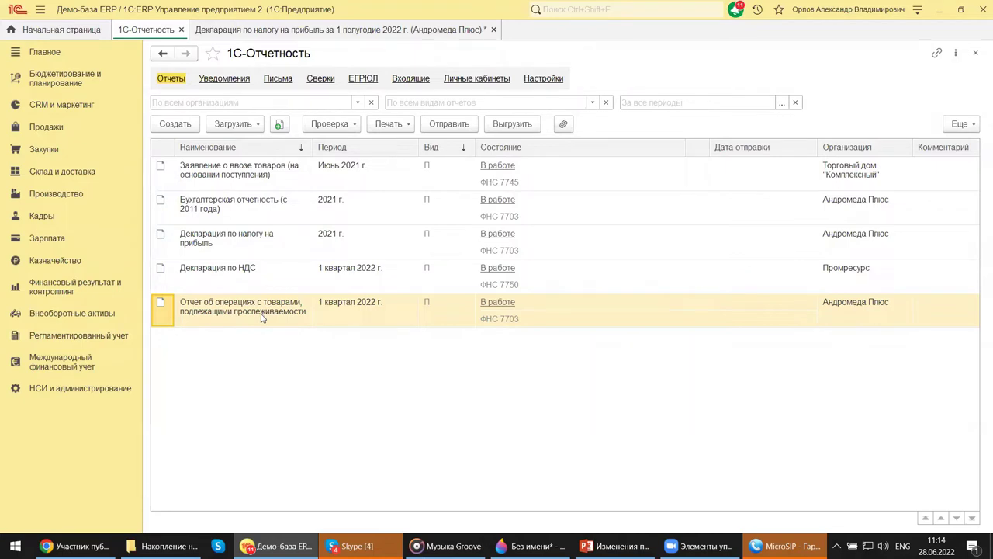
click(166, 126)
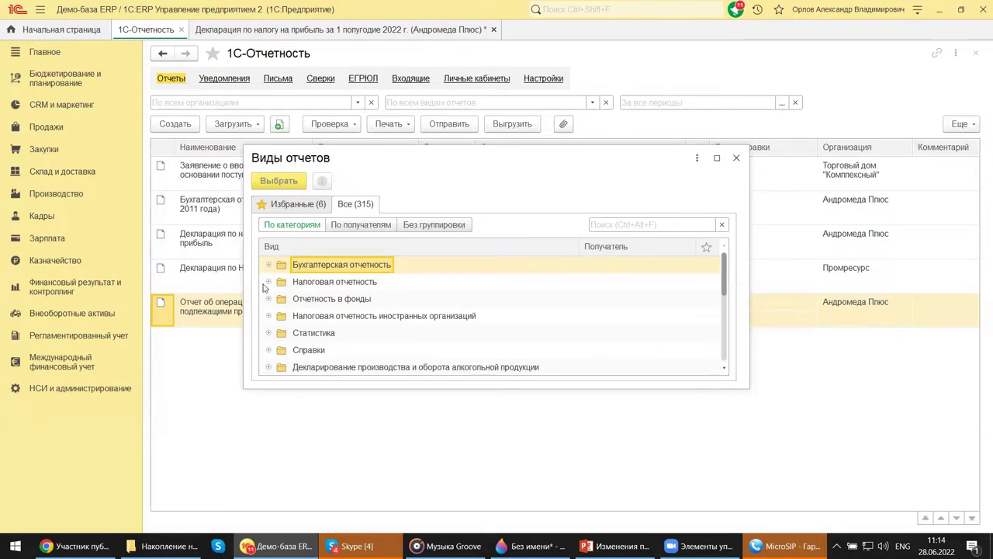
click(269, 281)
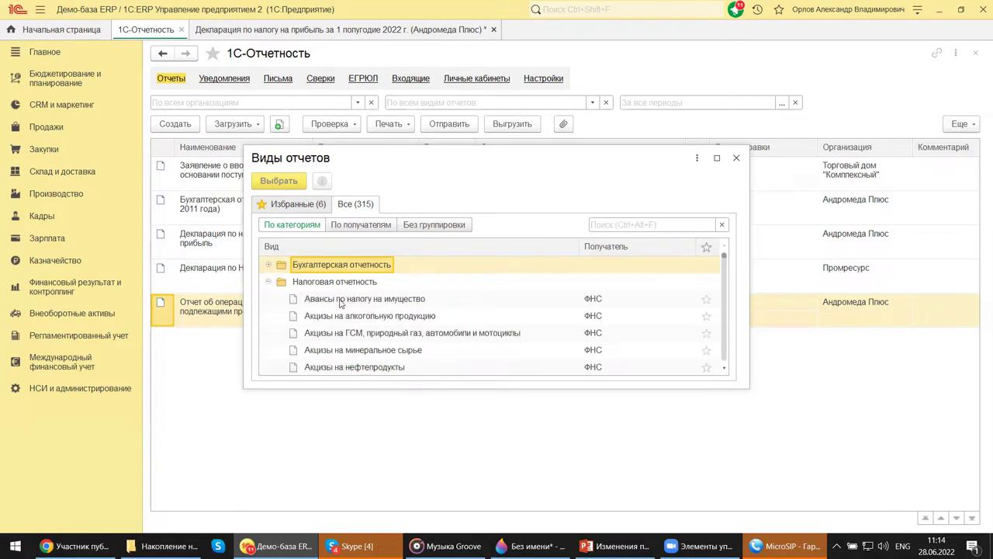
scroll(332, 310, down, 5)
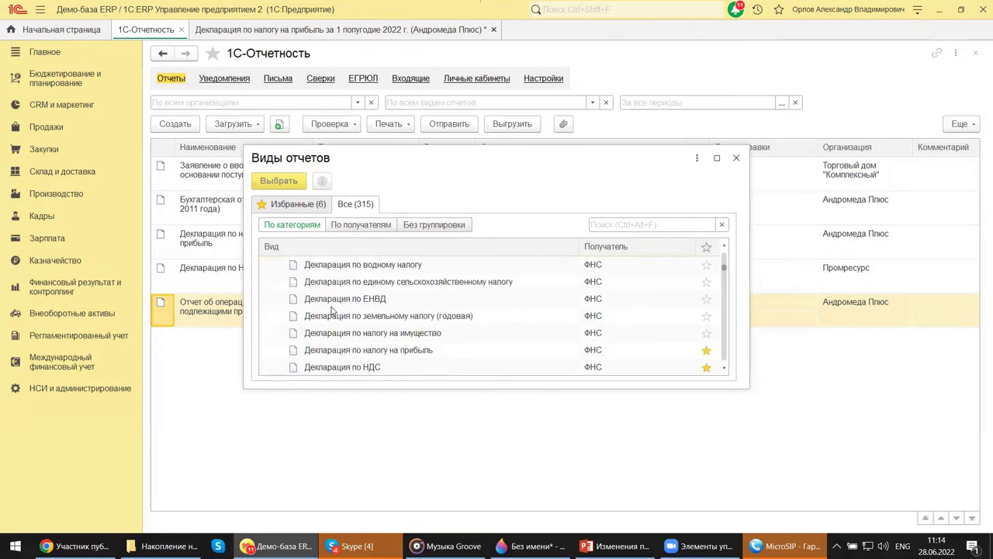
click(350, 353)
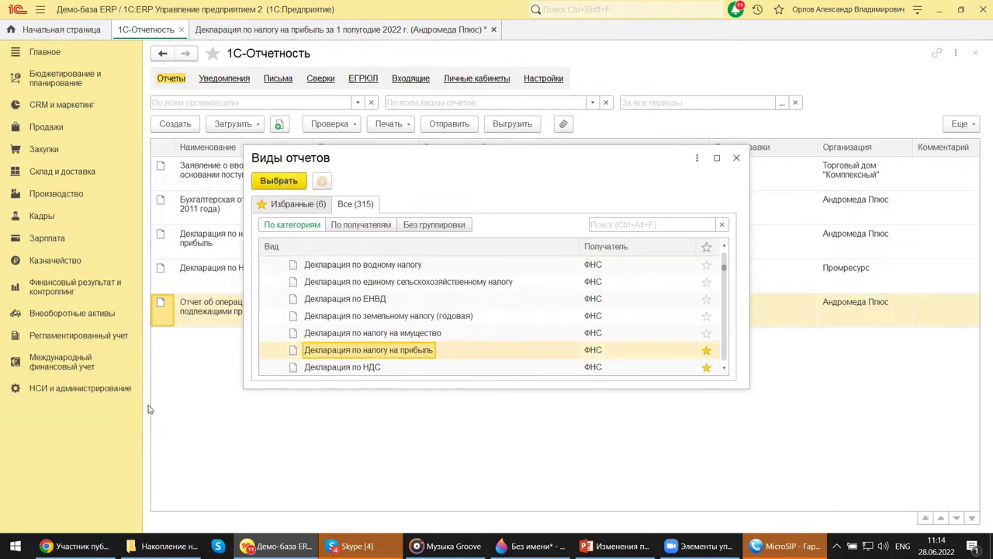
click(285, 209)
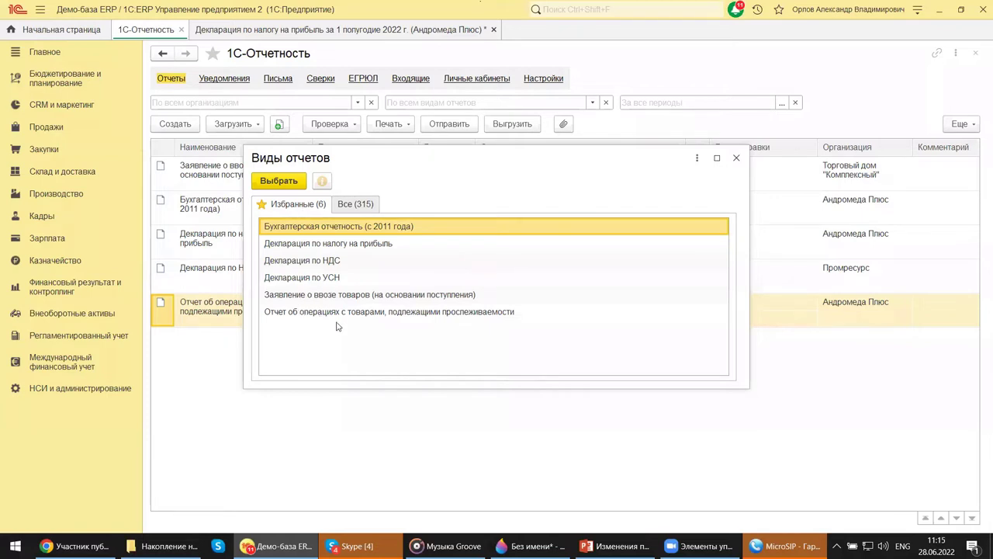
click(738, 159)
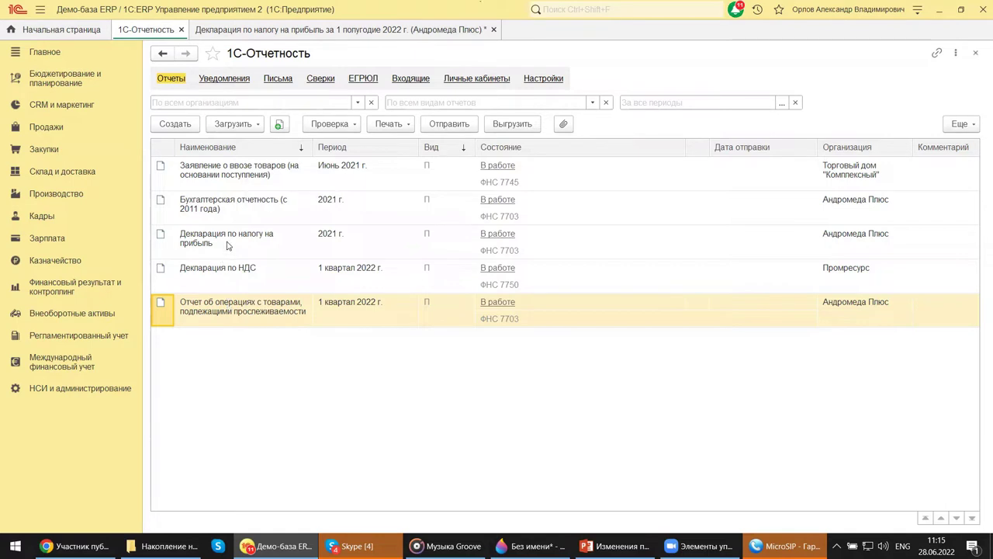
- Start a new Декларация по налогу на прибыль for Андромеда Плюс with the period 1 полугодие 2022 г
click(175, 126)
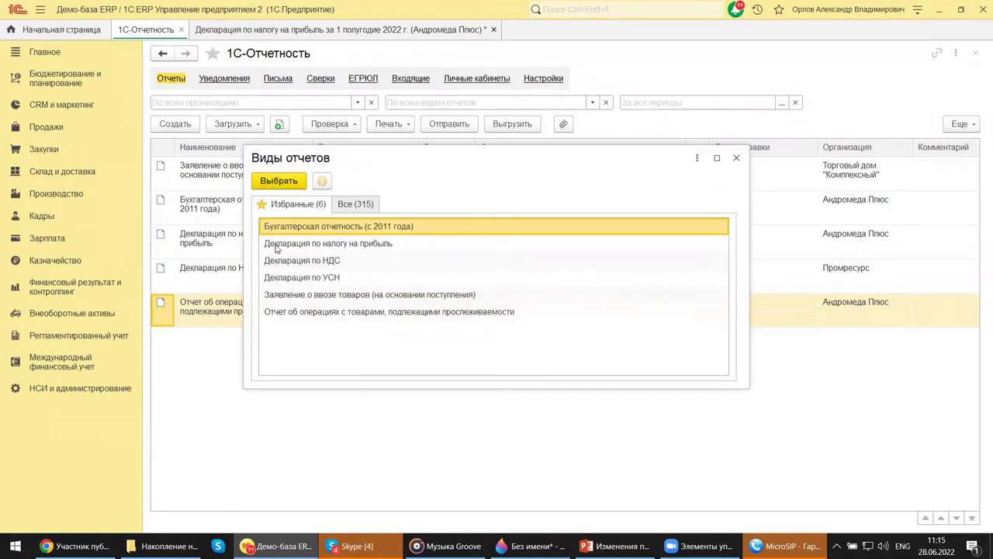
click(277, 245)
double_click(278, 245)
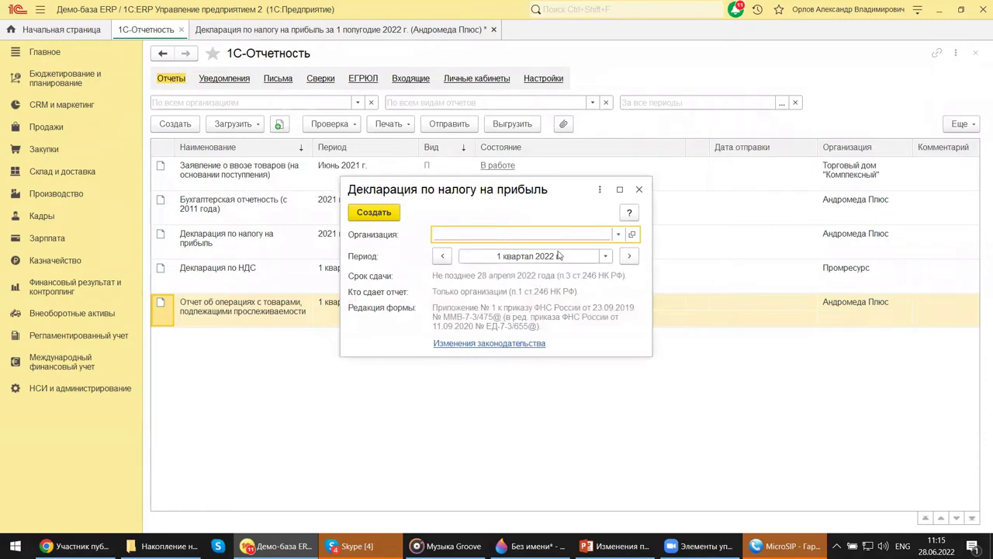
click(621, 236)
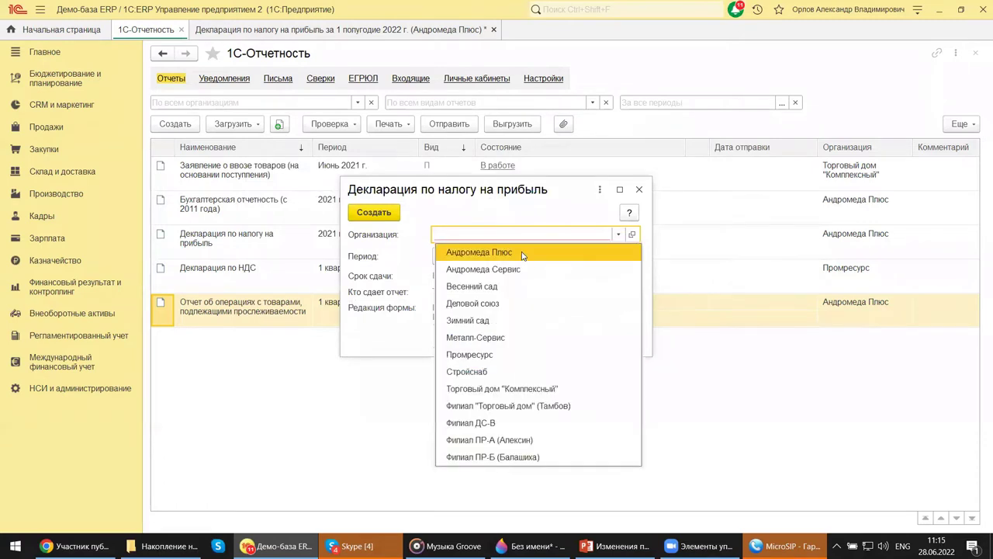
click(524, 253)
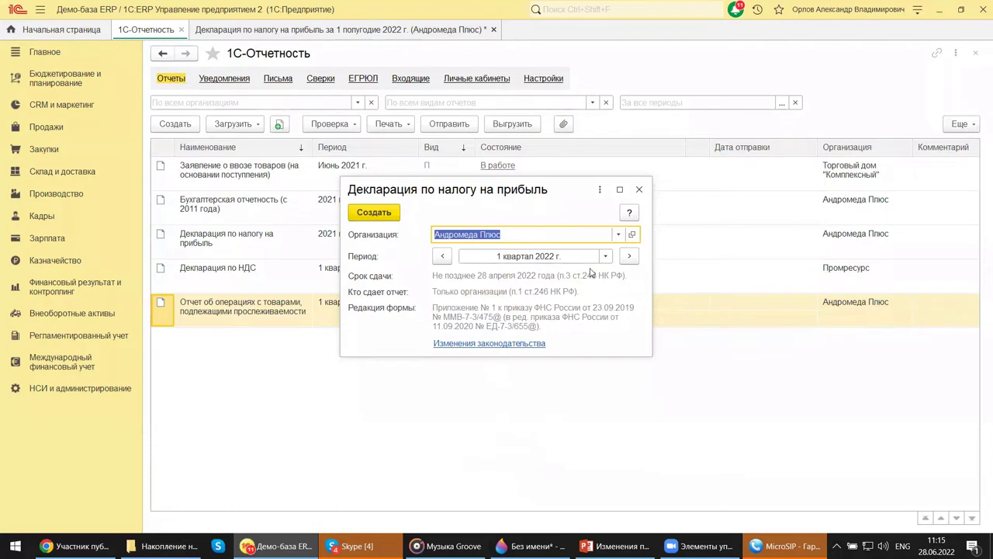
click(630, 256)
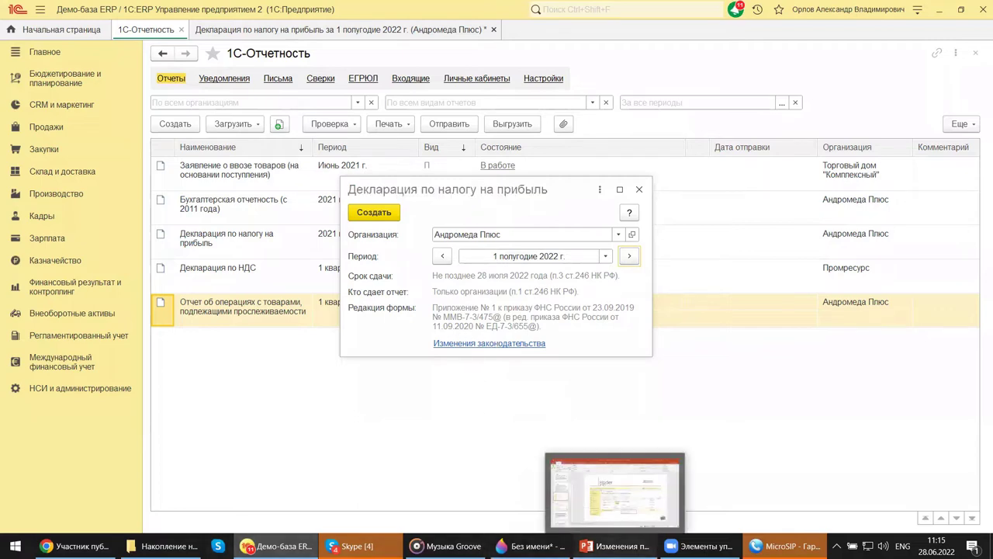
- Switch to PowerPoint to view the slide on the declaration's form edition, then return to 1C:ERP
click(617, 546)
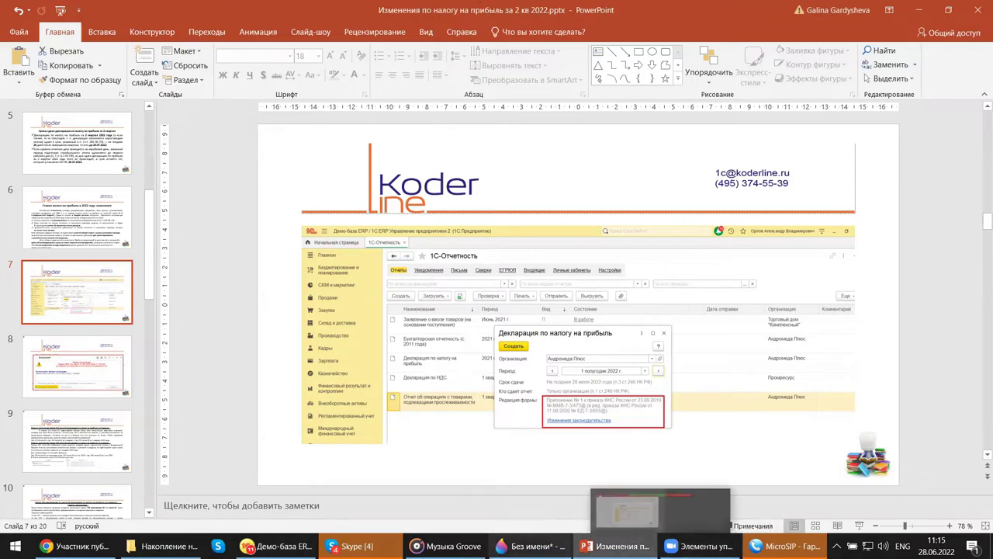
mouse_move(280, 545)
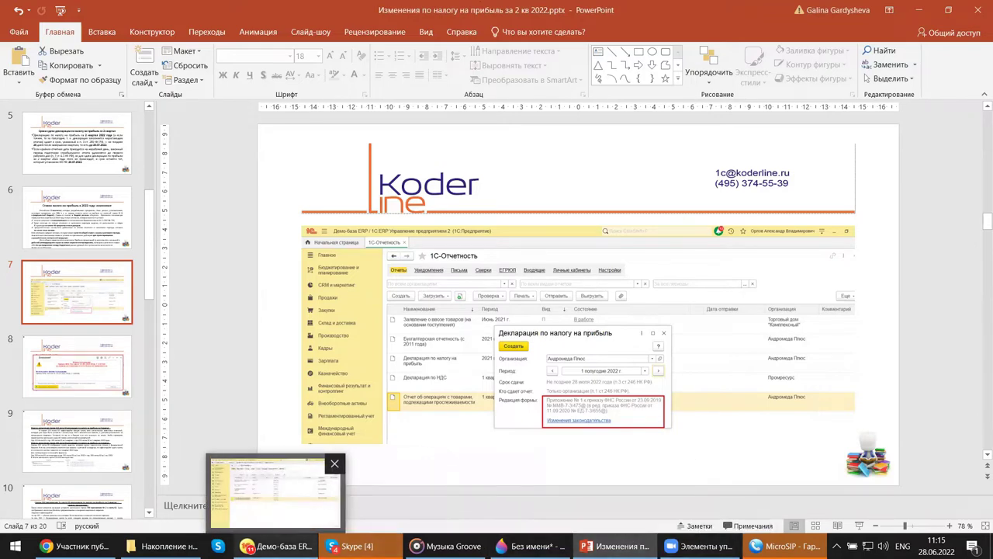
click(279, 546)
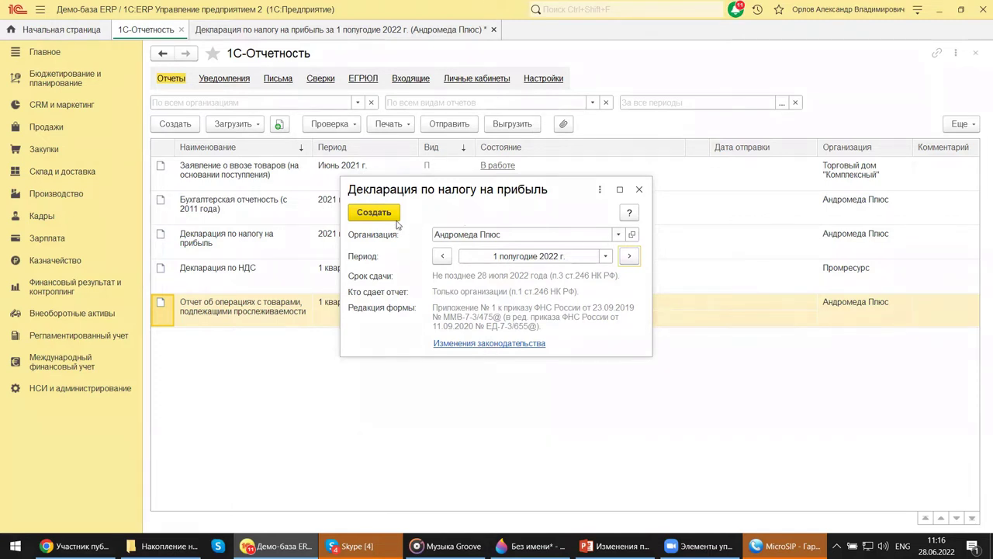
- Create the profit tax declaration and continue despite the outdated form edition warning
click(373, 212)
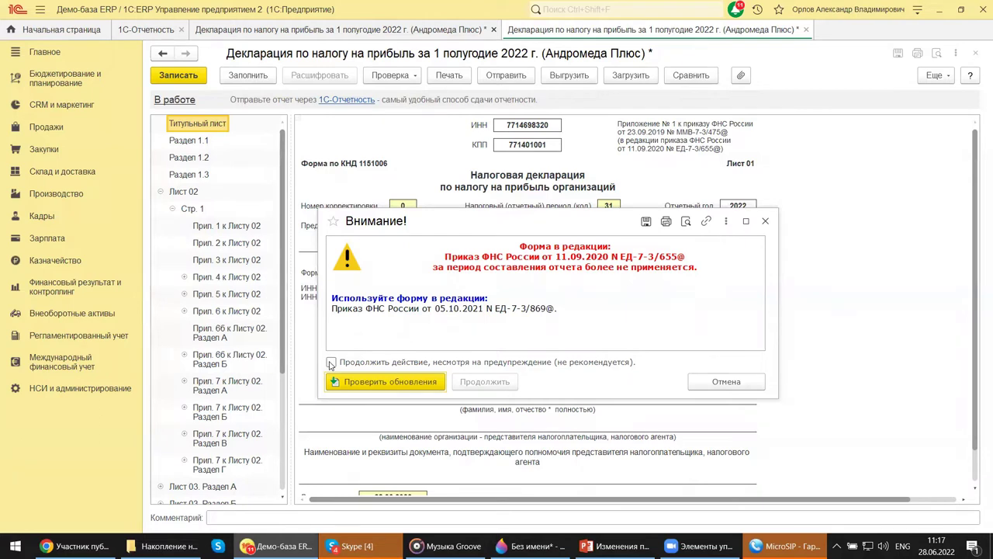
click(332, 363)
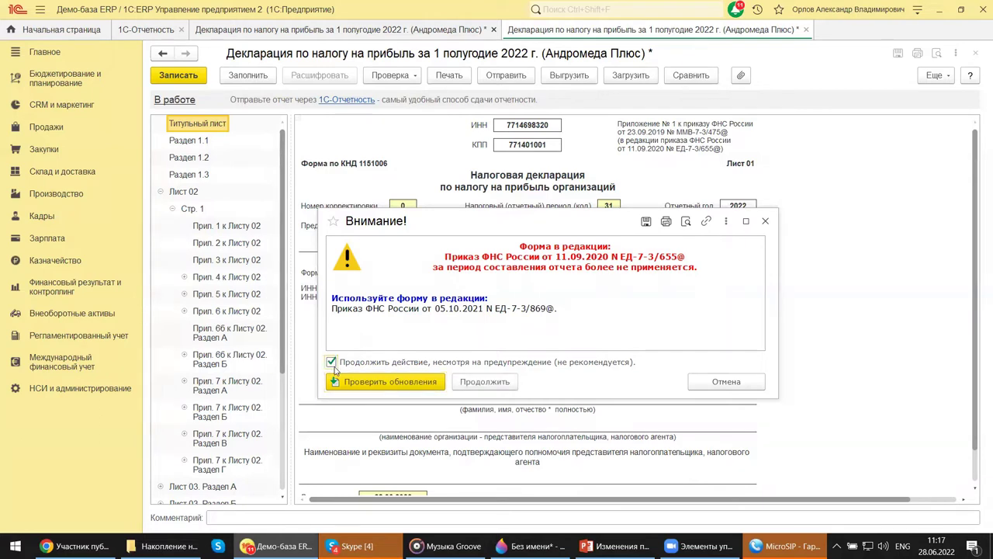
click(502, 387)
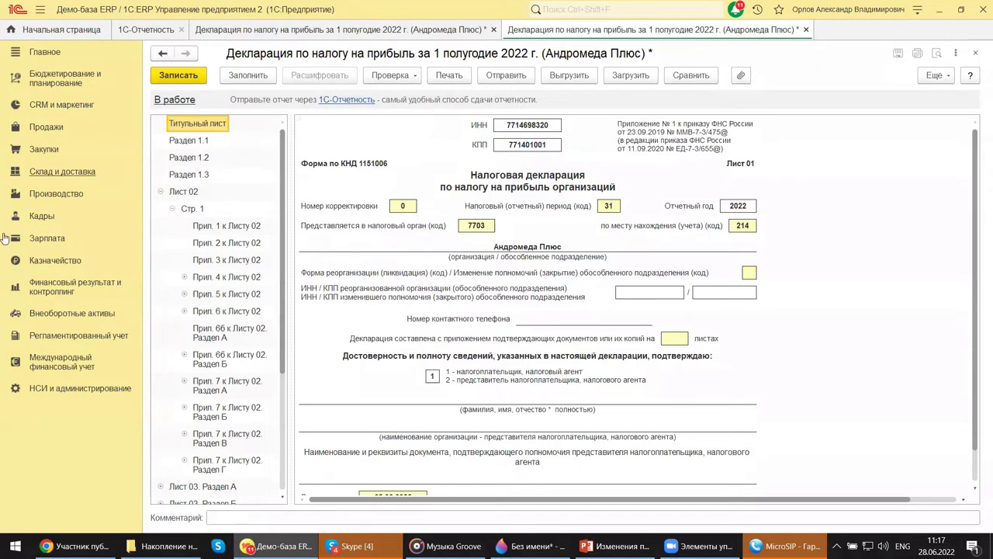
click(70, 335)
click(197, 332)
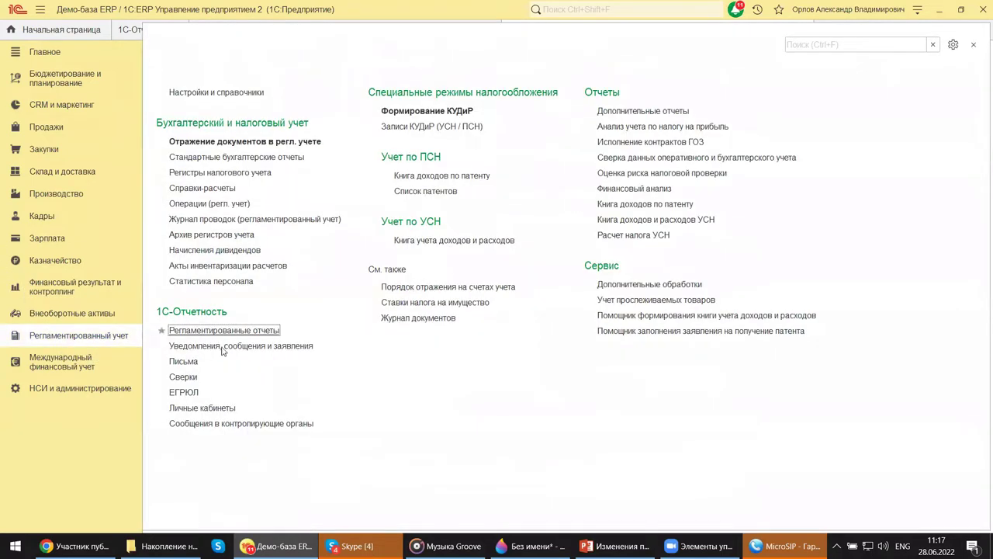
click(177, 132)
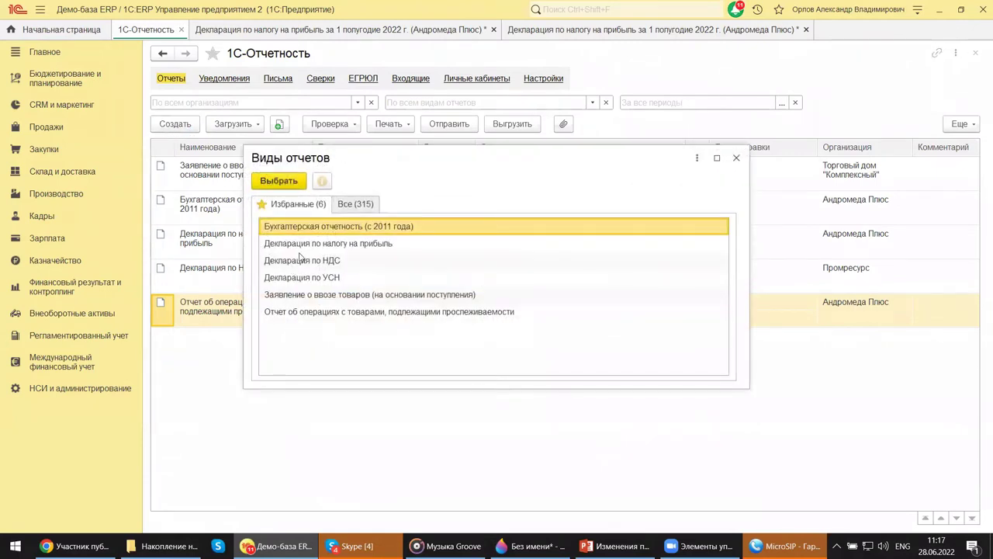
click(302, 245)
click(301, 187)
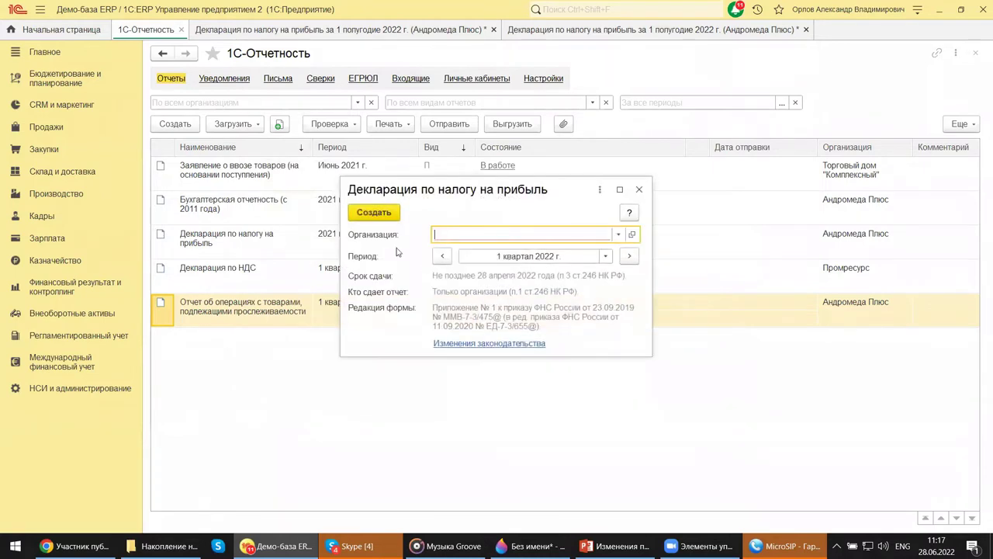
click(618, 233)
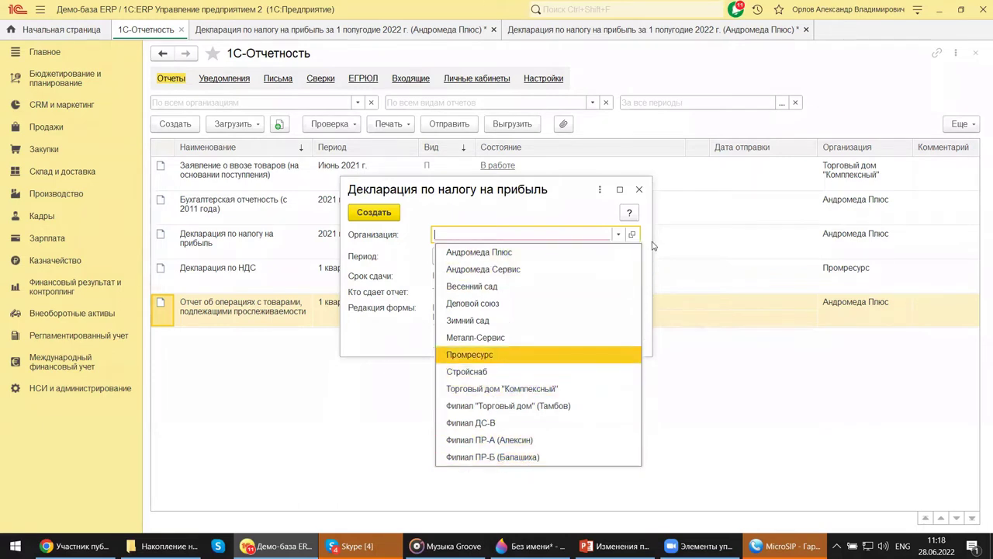
click(641, 189)
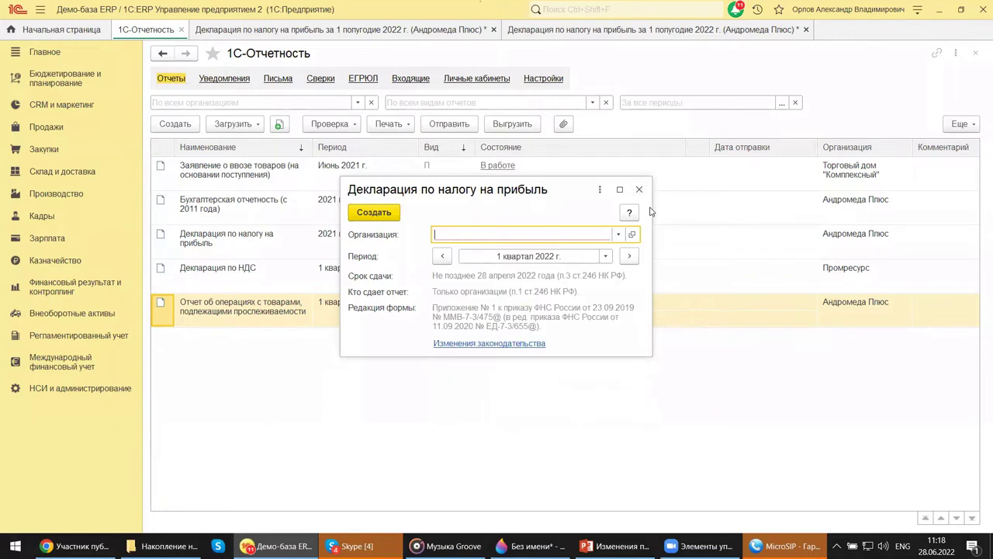
click(619, 234)
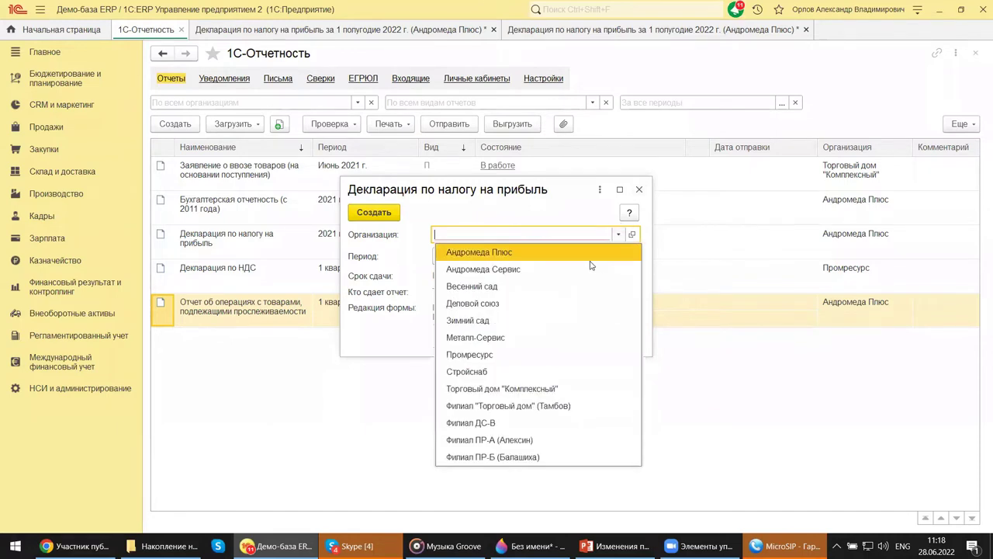
click(509, 252)
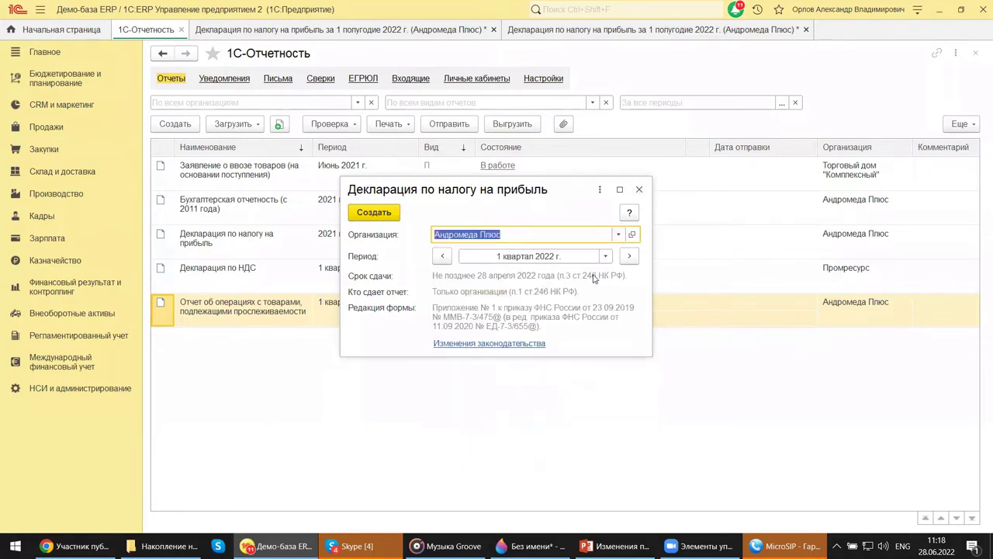
click(639, 190)
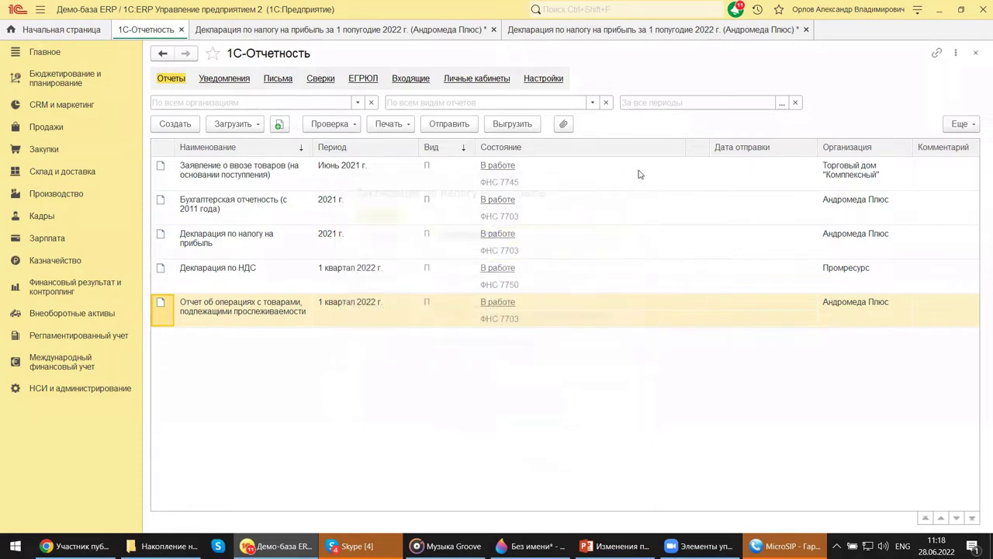
- Open the new profit tax declaration and review its Титульный лист, Раздел 1.1, Раздел 1.2 and Раздел 1.3
click(612, 30)
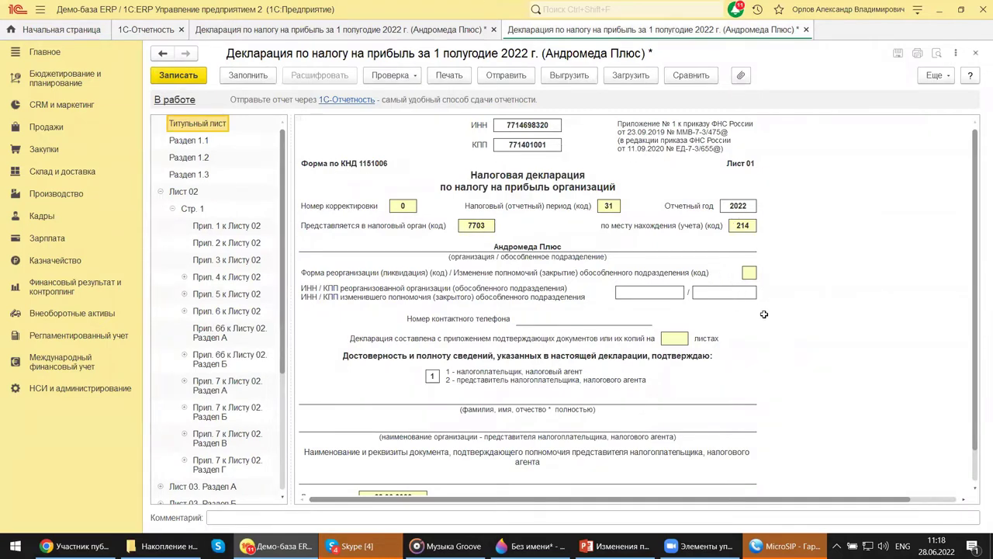
scroll(764, 312, down, 5)
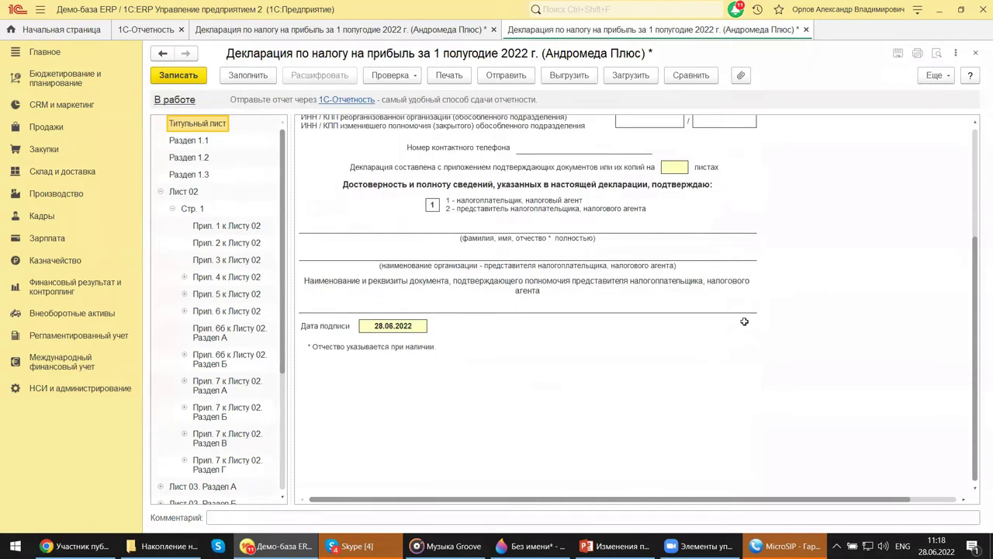
click(180, 140)
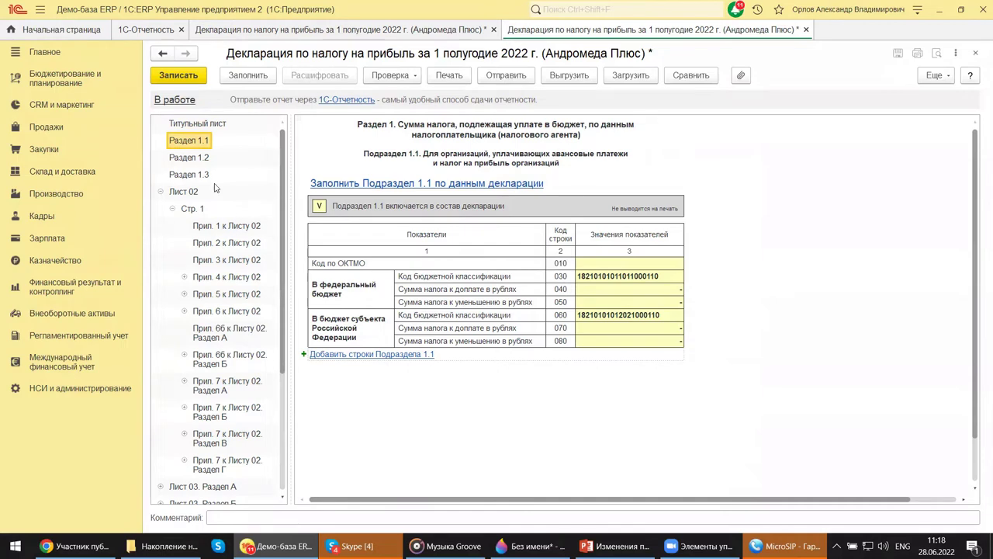
click(196, 160)
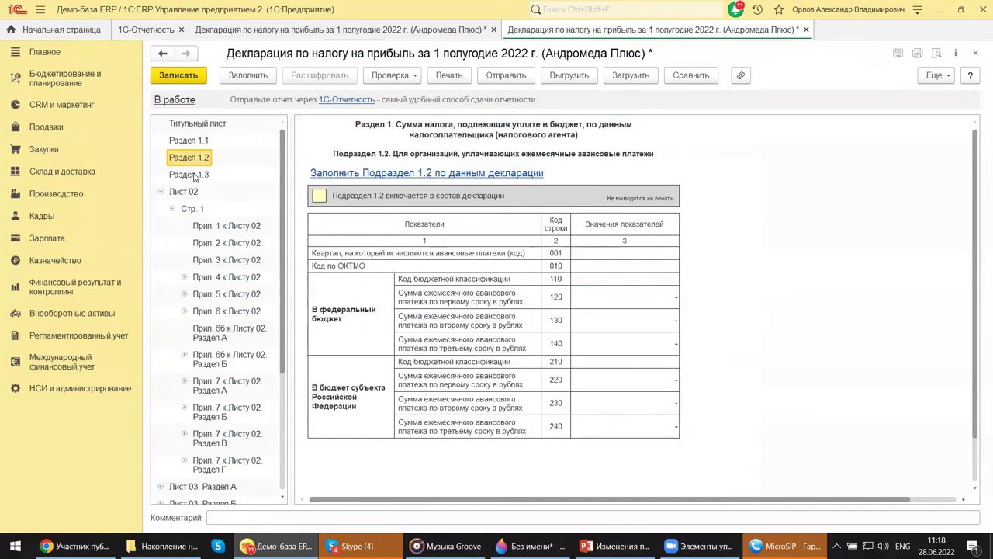
click(195, 177)
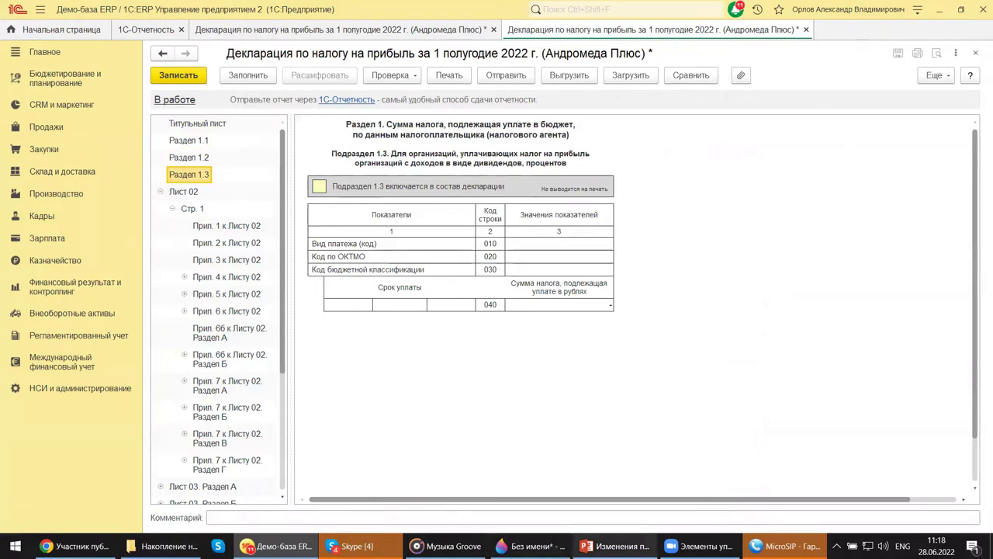
- Switch to PowerPoint and view slide 8 on the form edition warning and slide 9 on filling lines 210 and 220
mouse_move(616, 545)
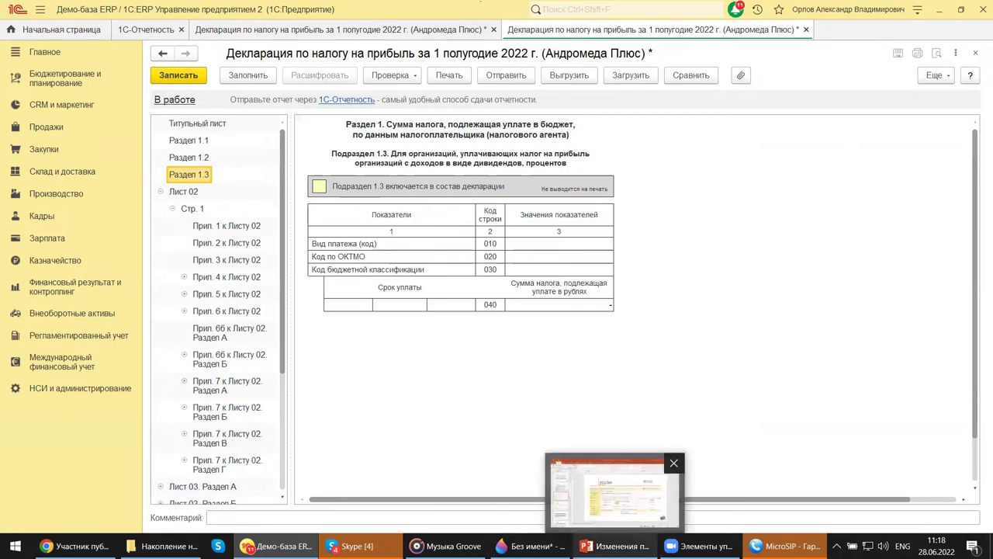
click(613, 493)
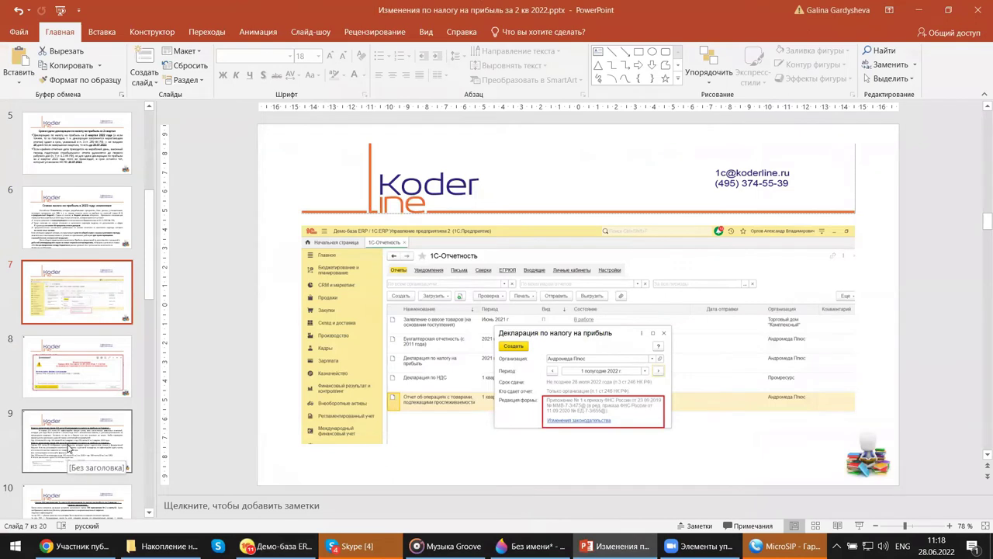
click(76, 381)
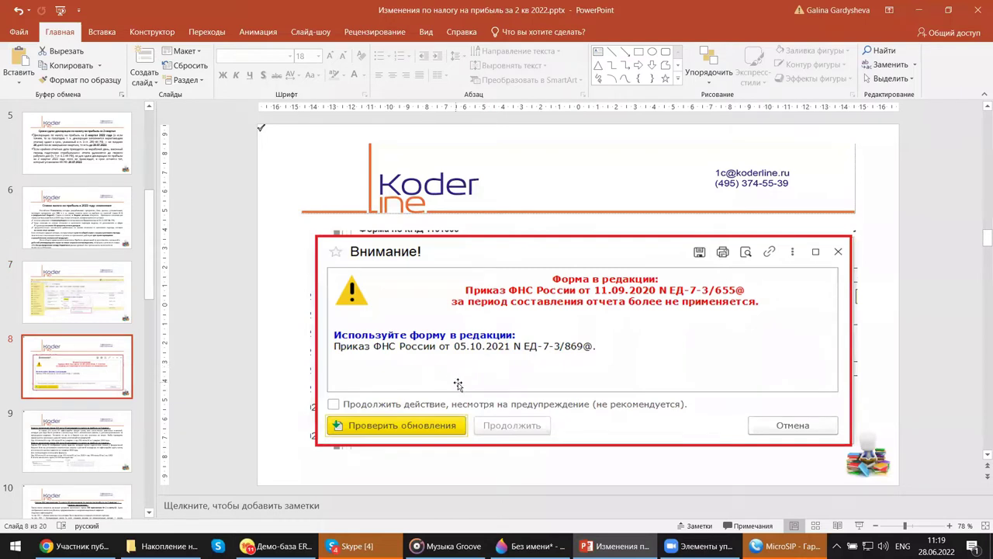
click(97, 442)
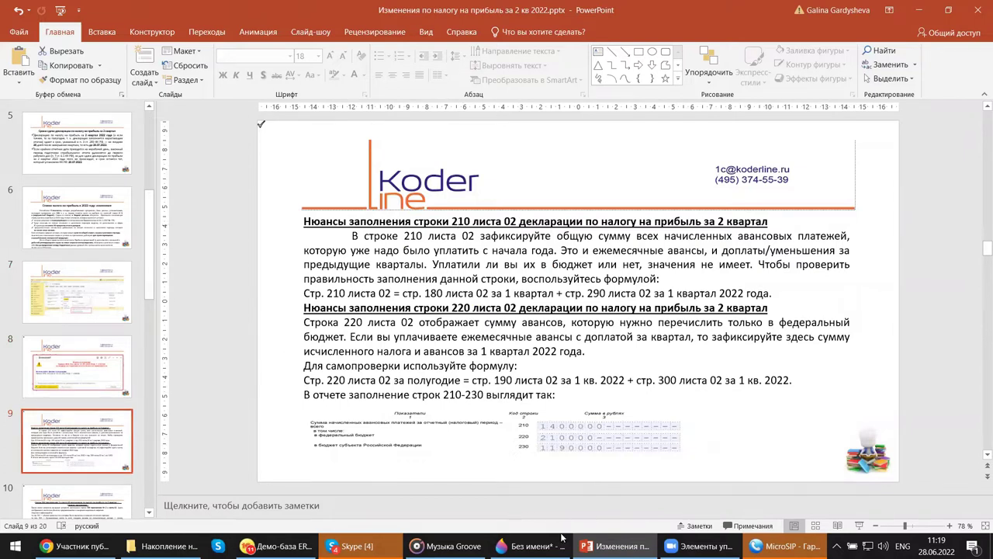
- Return to 1C:ERP and examine Прил. 1 к Листу 02 and the expense lines of Прил. 2 к Листу 02
mouse_move(275, 546)
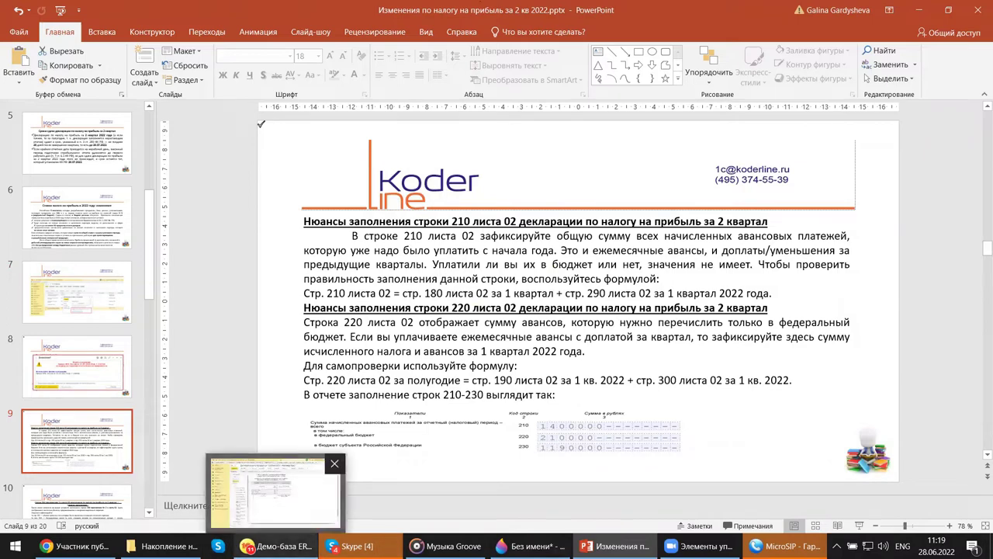
click(276, 492)
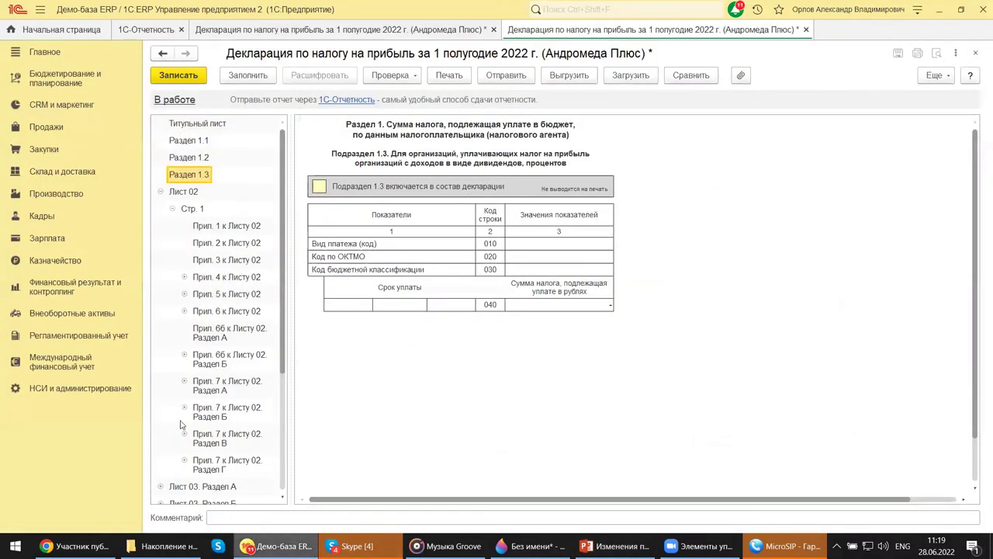
click(232, 227)
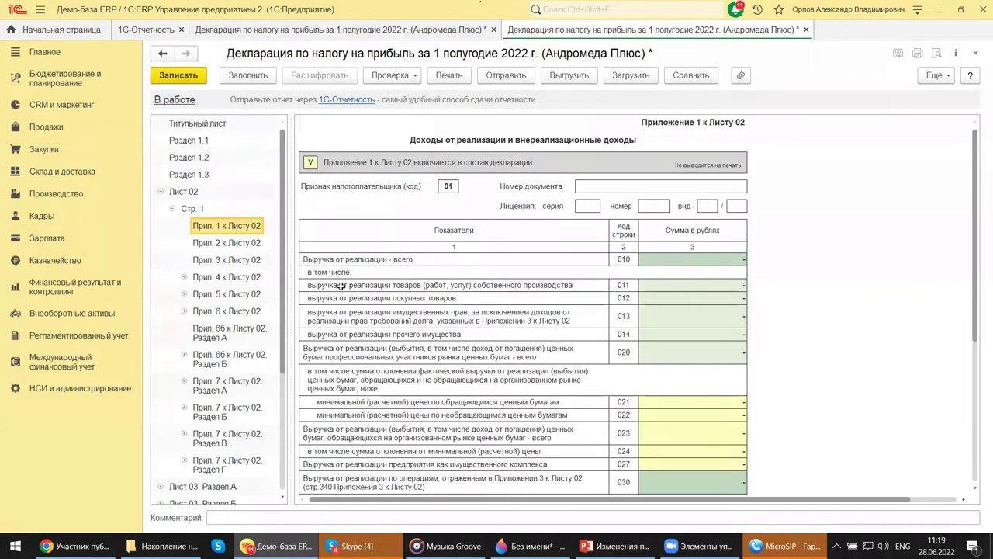
click(623, 352)
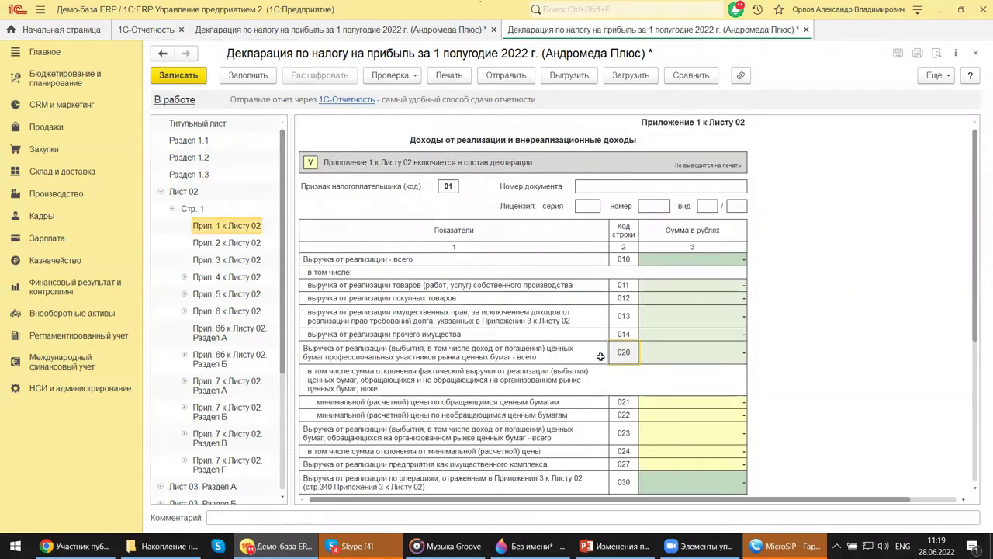
click(244, 243)
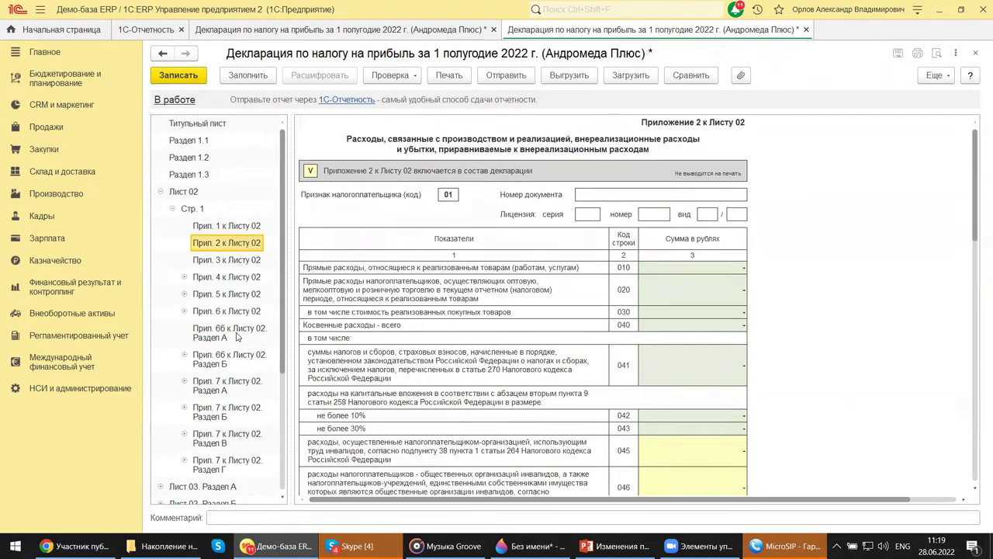
scroll(237, 336, down, 4)
scroll(237, 336, up, 3)
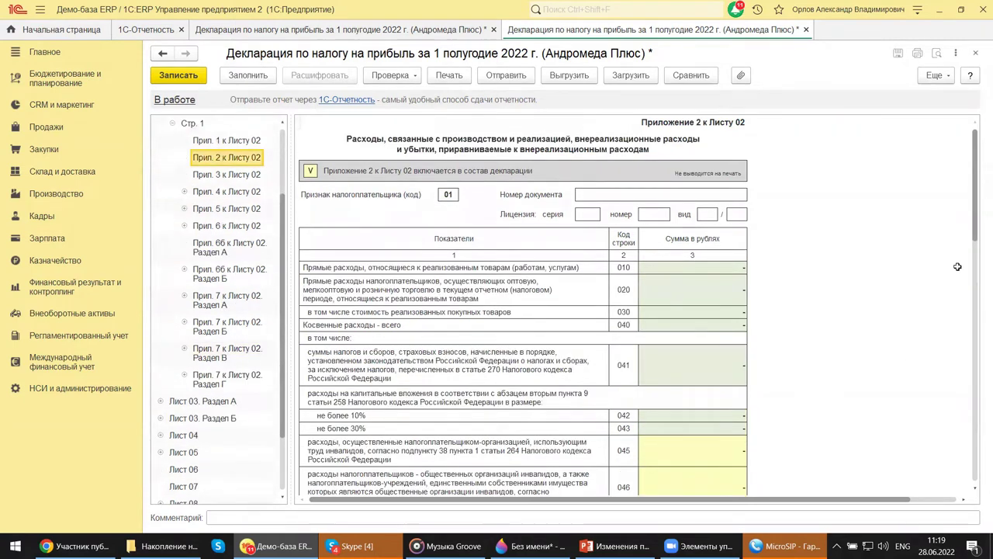
scroll(976, 237, down, 5)
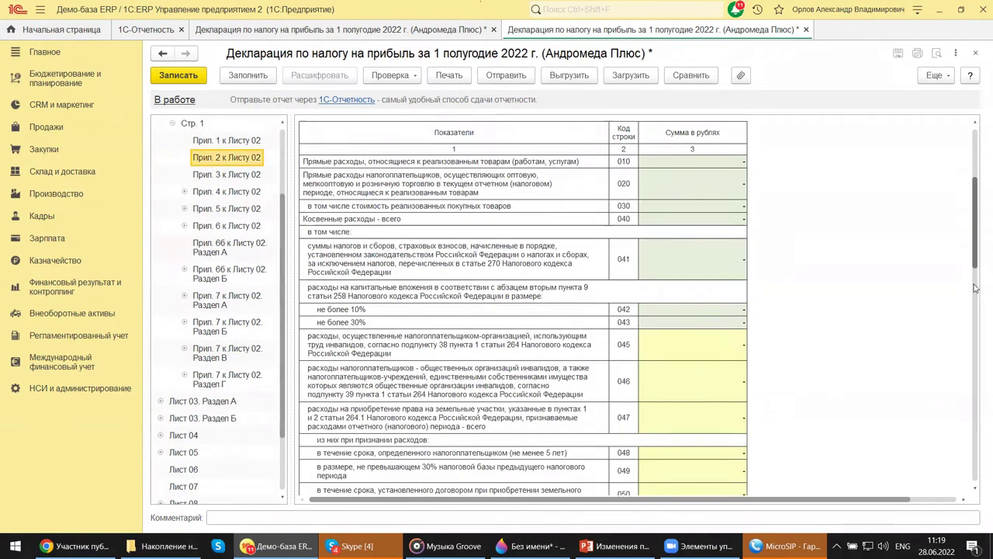
scroll(967, 371, down, 15)
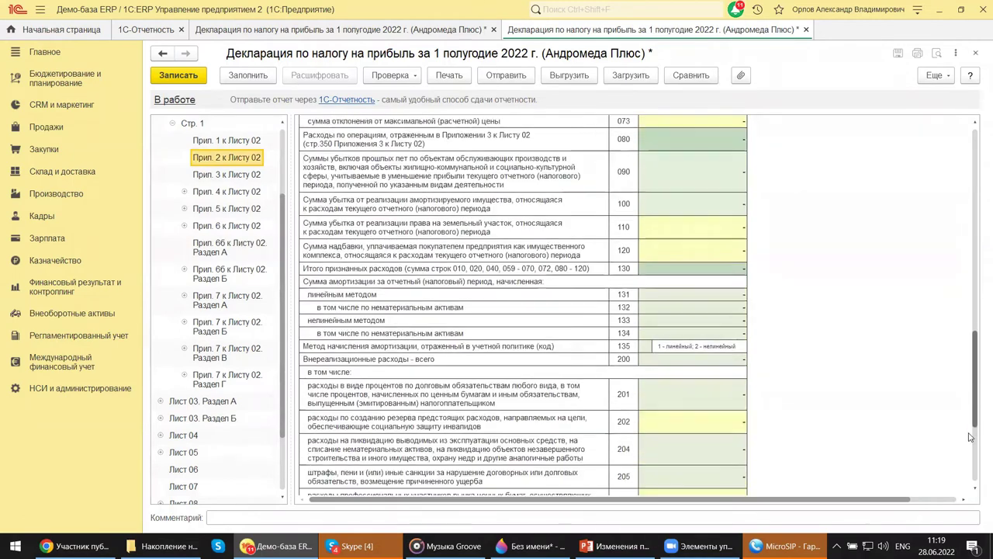
scroll(969, 440, down, 5)
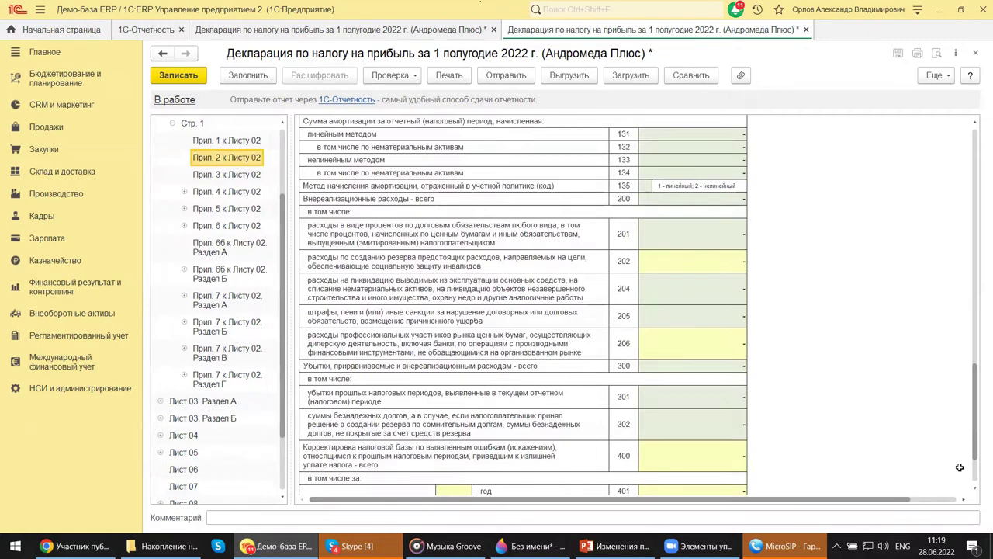
- Switch back to PowerPoint at the slide on the nuances of filling Лист 02 for the second quarter
mouse_move(345, 546)
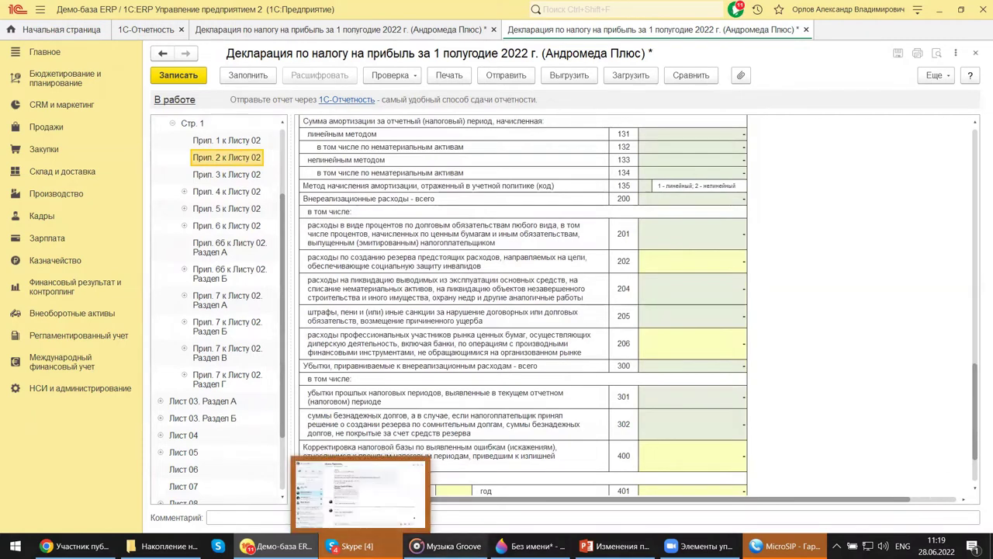
click(617, 547)
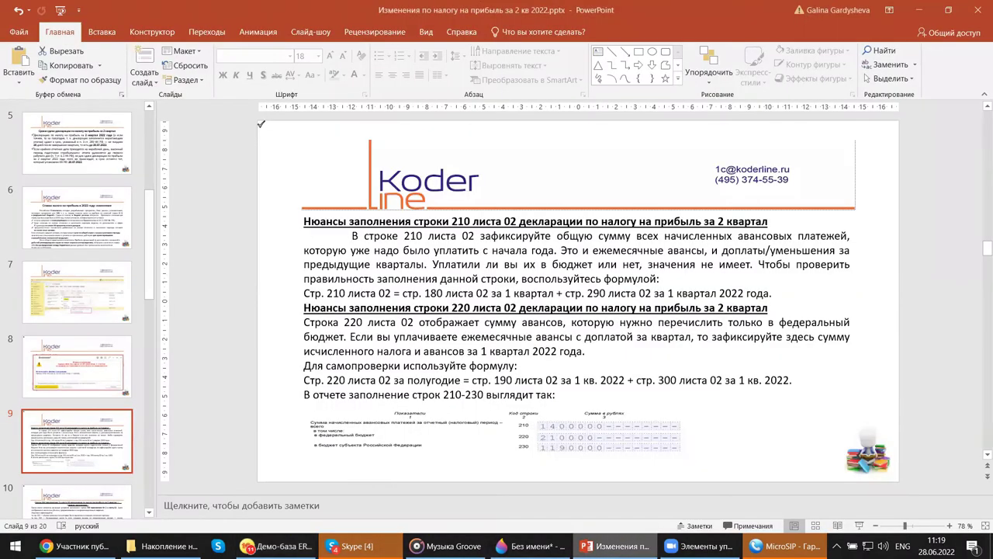